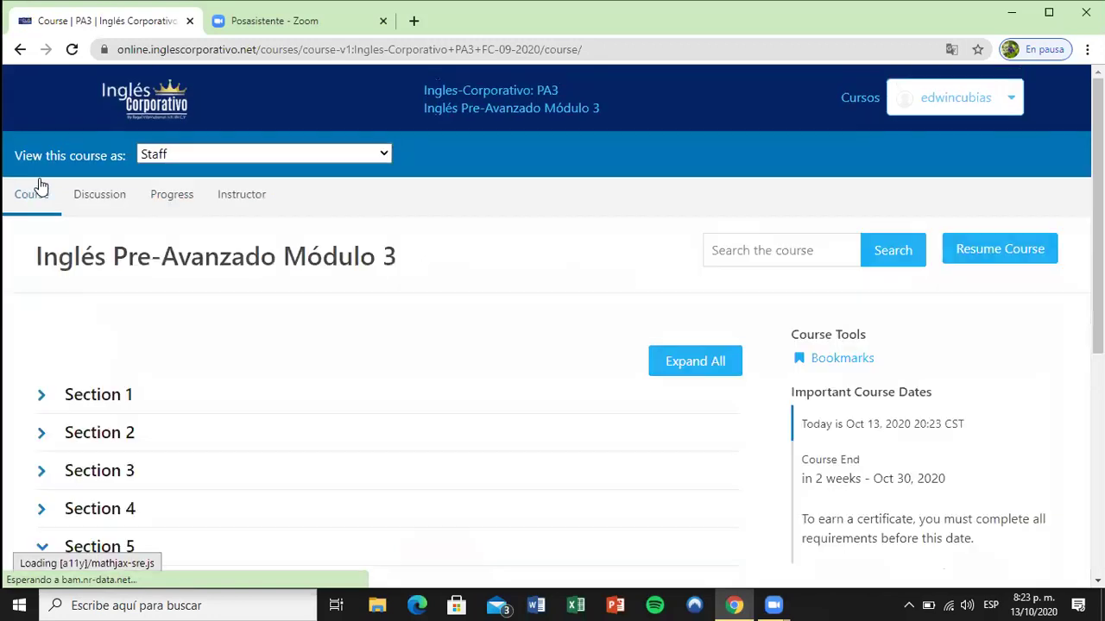
Step: Open the 1.10 Knowledge Check unit from the Life's little lessons part of Section 1
{"action": "left_click", "coordinate": [103, 411]}
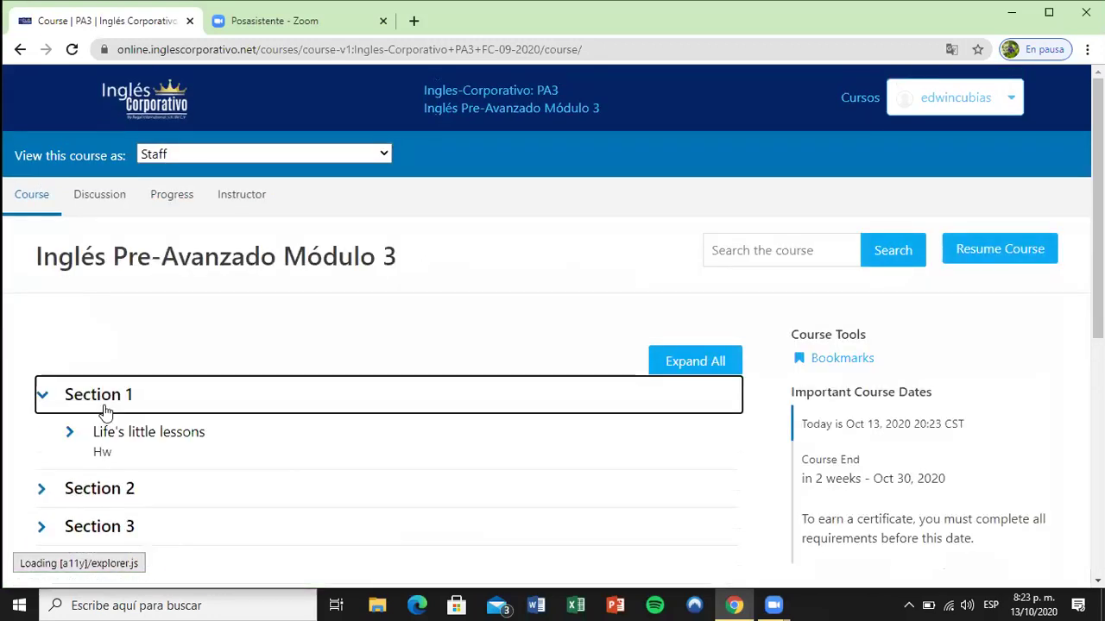
{"action": "scroll", "coordinate": [103, 411], "scroll_direction": "down", "scroll_amount": 2}
{"action": "left_click", "coordinate": [130, 274]}
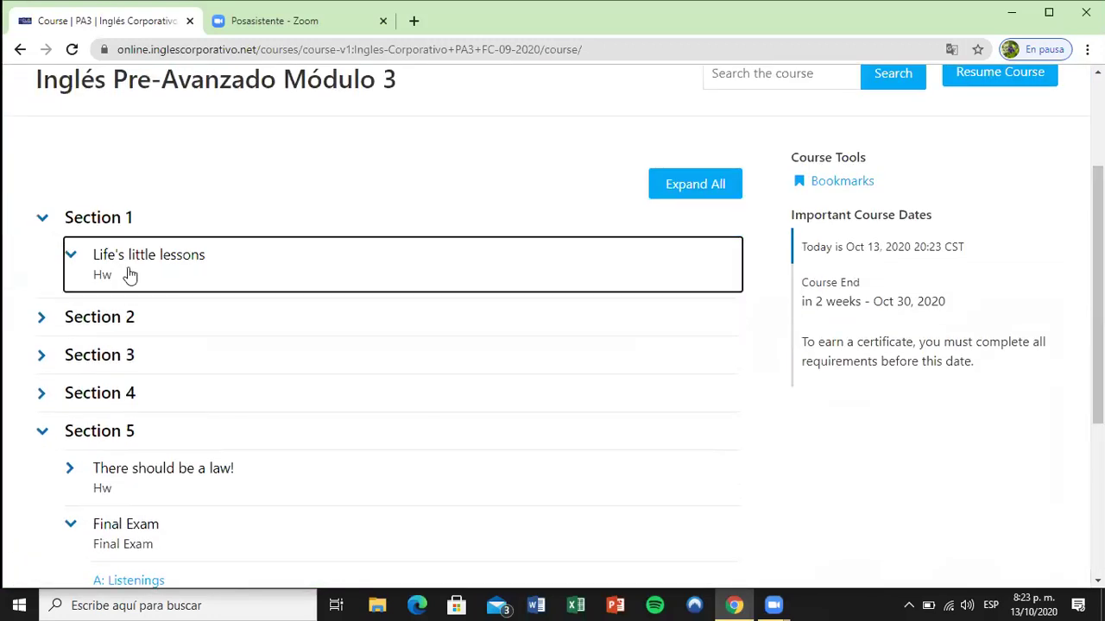
{"action": "scroll", "coordinate": [129, 274], "scroll_direction": "down", "scroll_amount": 4}
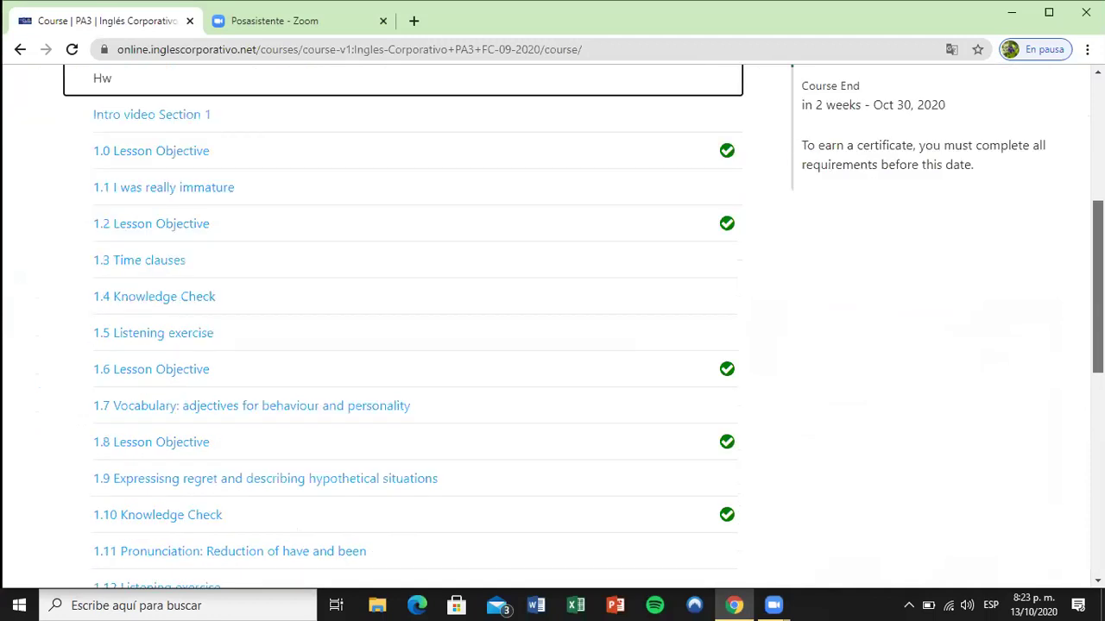
{"action": "left_click", "coordinate": [170, 392]}
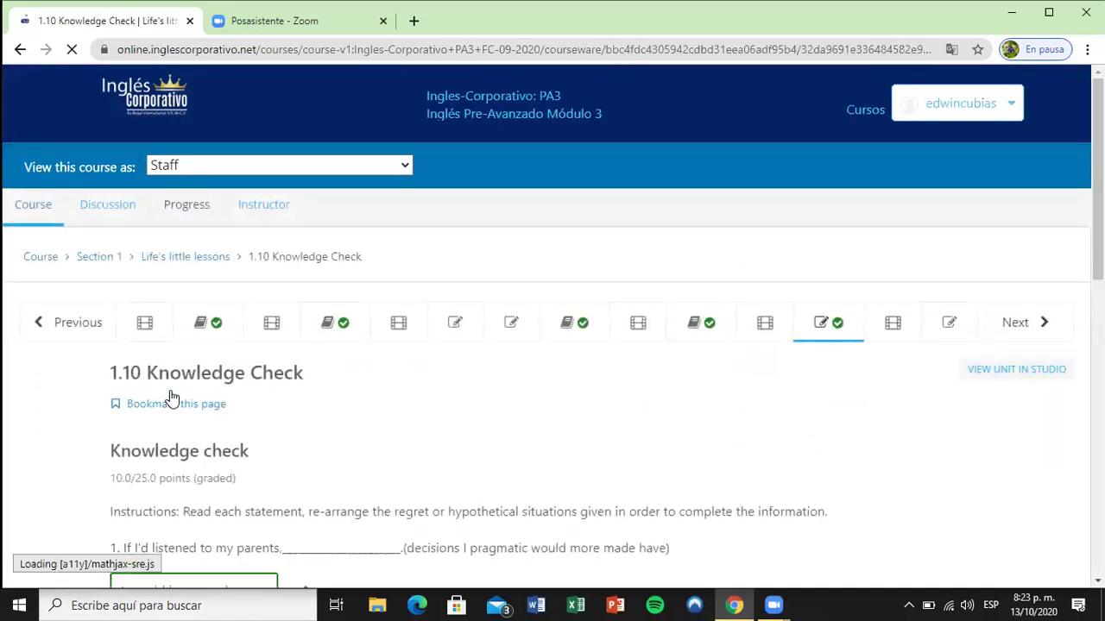
Step: Read through the full existing answer to question 5 of the knowledge check, from its beginning to its end
{"action": "scroll", "coordinate": [171, 397], "scroll_direction": "down", "scroll_amount": 1}
{"action": "scroll", "coordinate": [1076, 376], "scroll_direction": "down", "scroll_amount": 6}
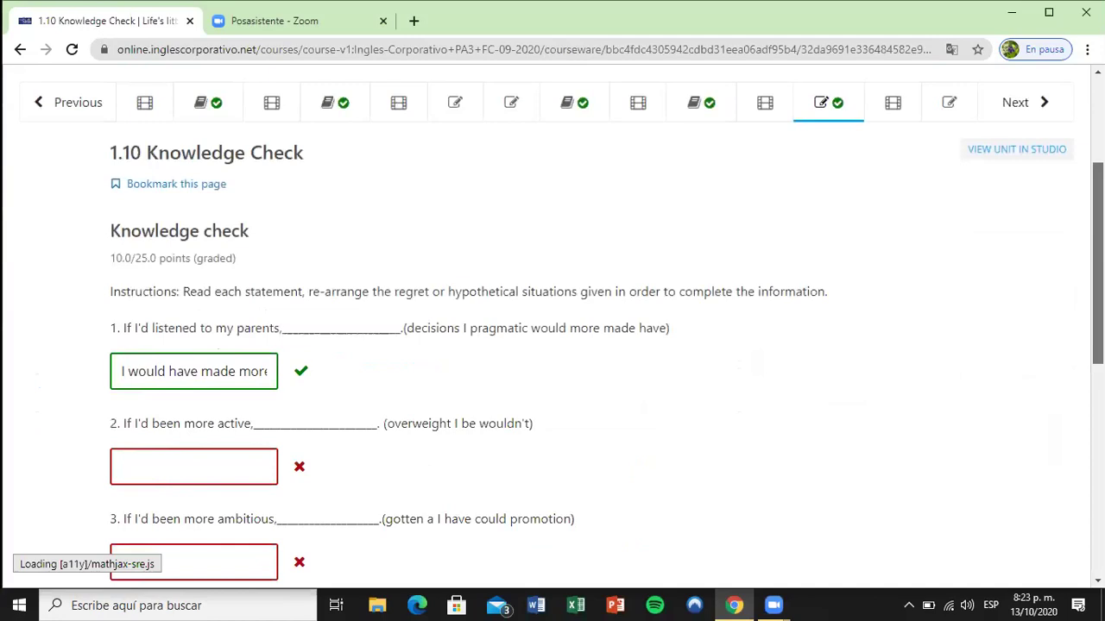
{"action": "scroll", "coordinate": [1075, 323], "scroll_direction": "up", "scroll_amount": 3}
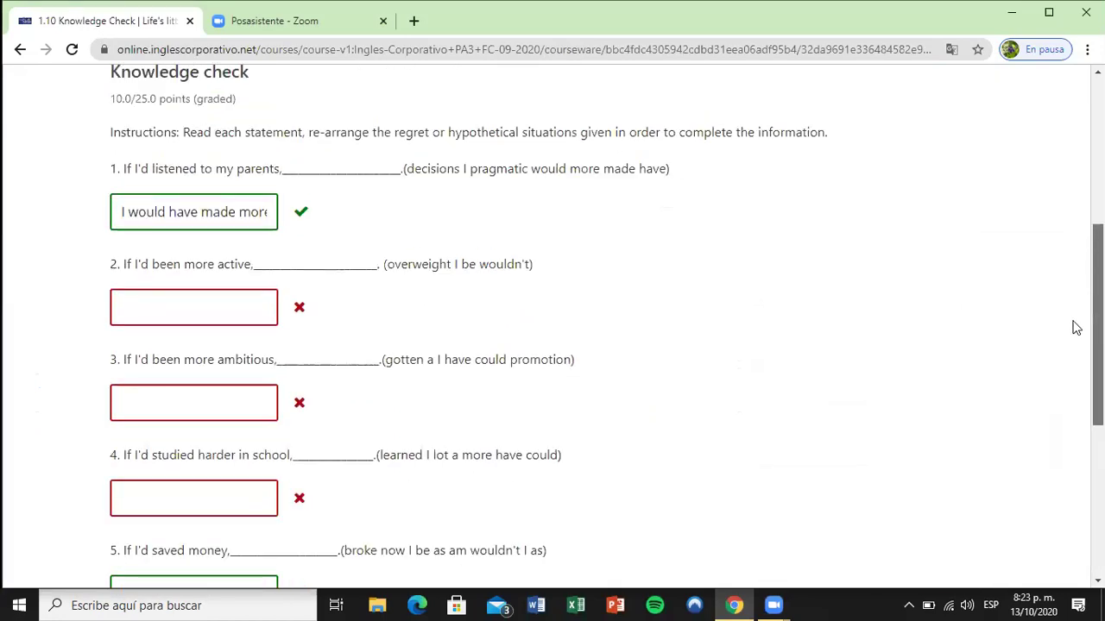
{"action": "right_click", "coordinate": [1076, 323]}
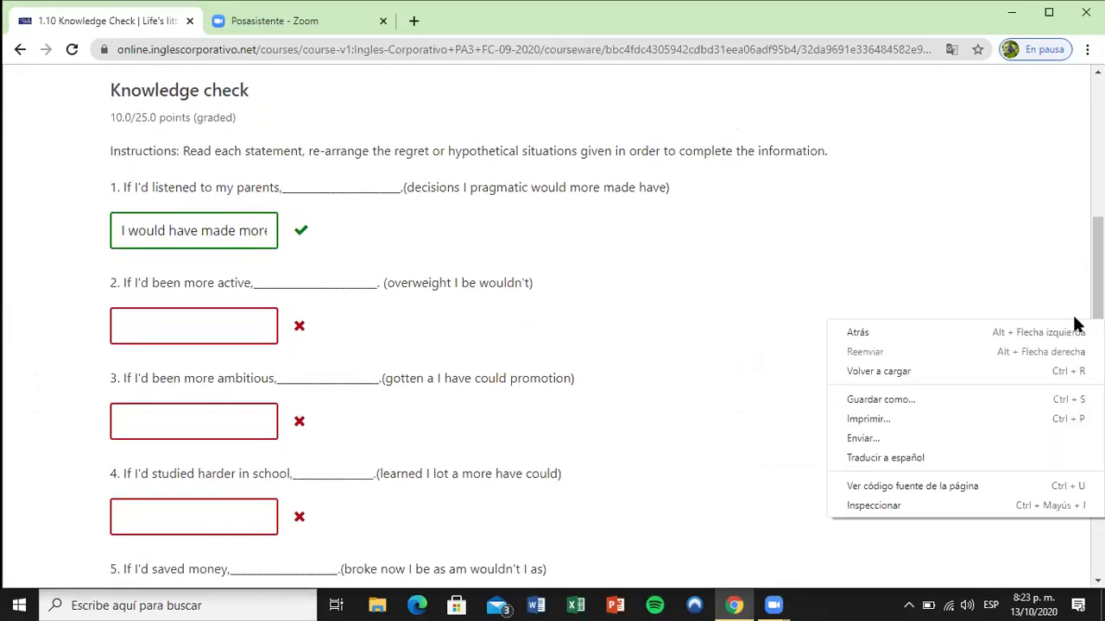
{"action": "left_click", "coordinate": [964, 259]}
{"action": "scroll", "coordinate": [963, 259], "scroll_direction": "down", "scroll_amount": 3}
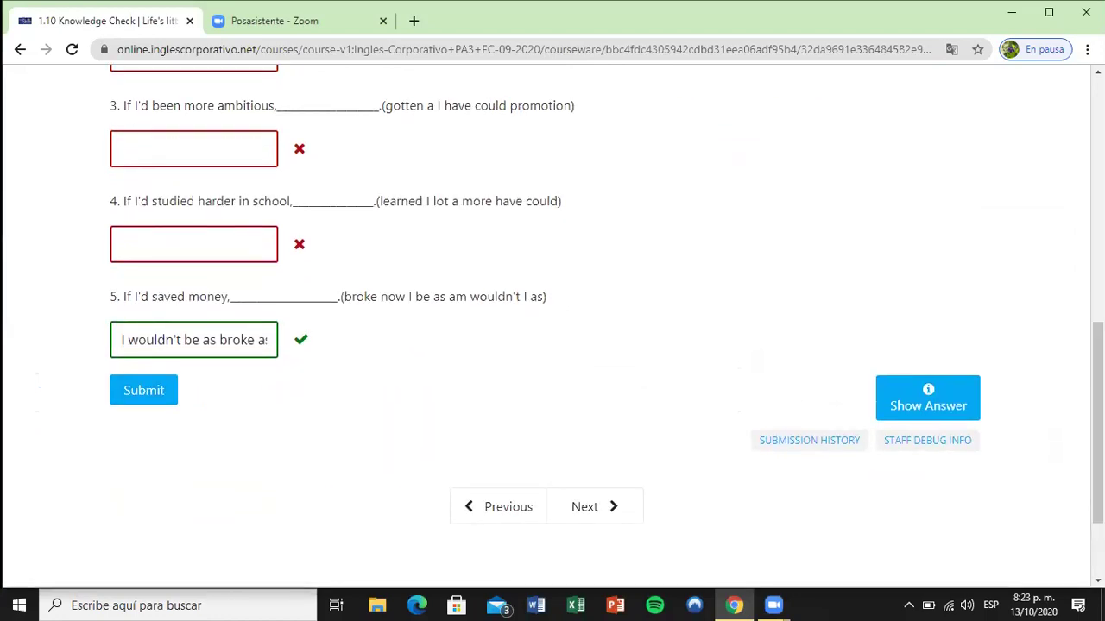
{"action": "left_click", "coordinate": [203, 337]}
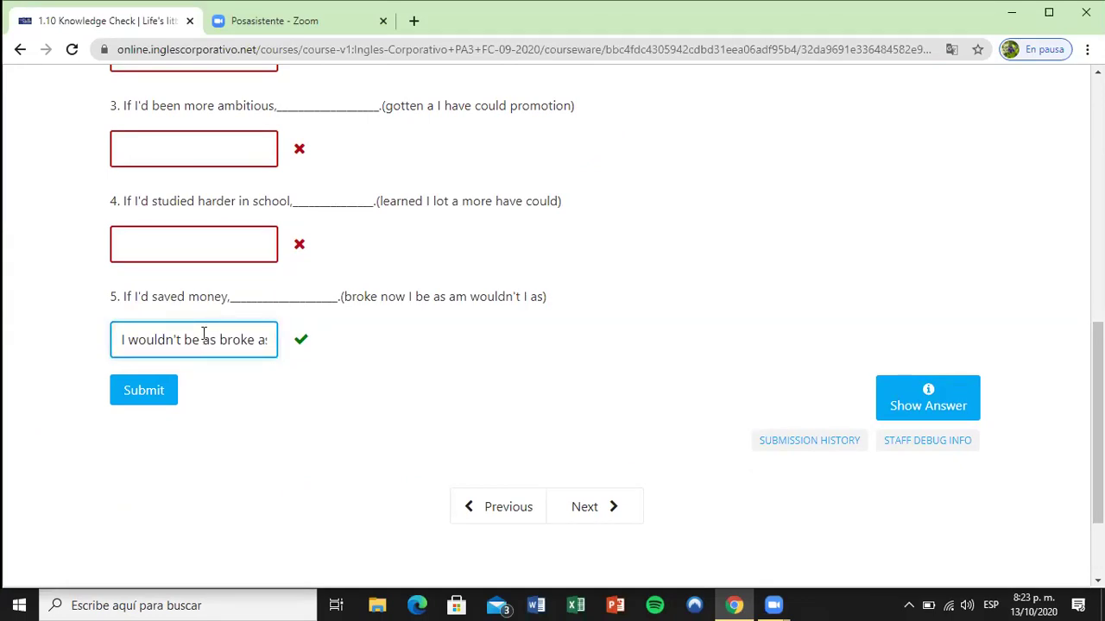
{"action": "key", "text": "Right"}
{"action": "key", "text": "Right"}
{"action": "key", "text": "Right"}
{"action": "key", "text": "Right"}
{"action": "key", "text": "Right"}
{"action": "key", "text": "Right"}
{"action": "key", "text": "Right"}
{"action": "key", "text": "Right"}
{"action": "key", "text": "Right"}
{"action": "type", "text": "s I"}
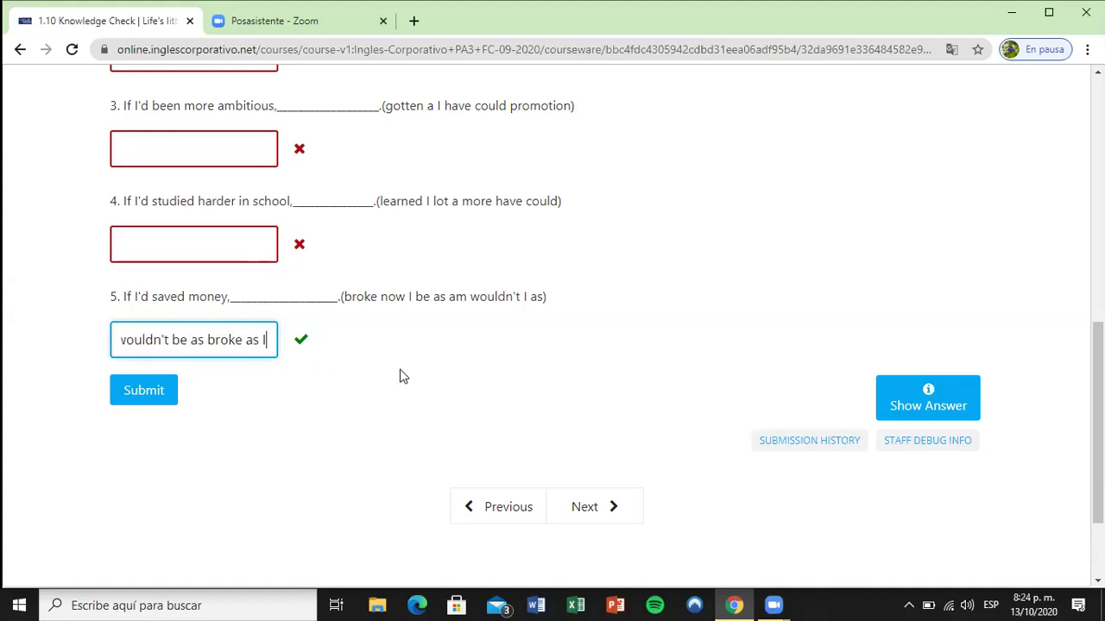
{"action": "type", "text": " am "}
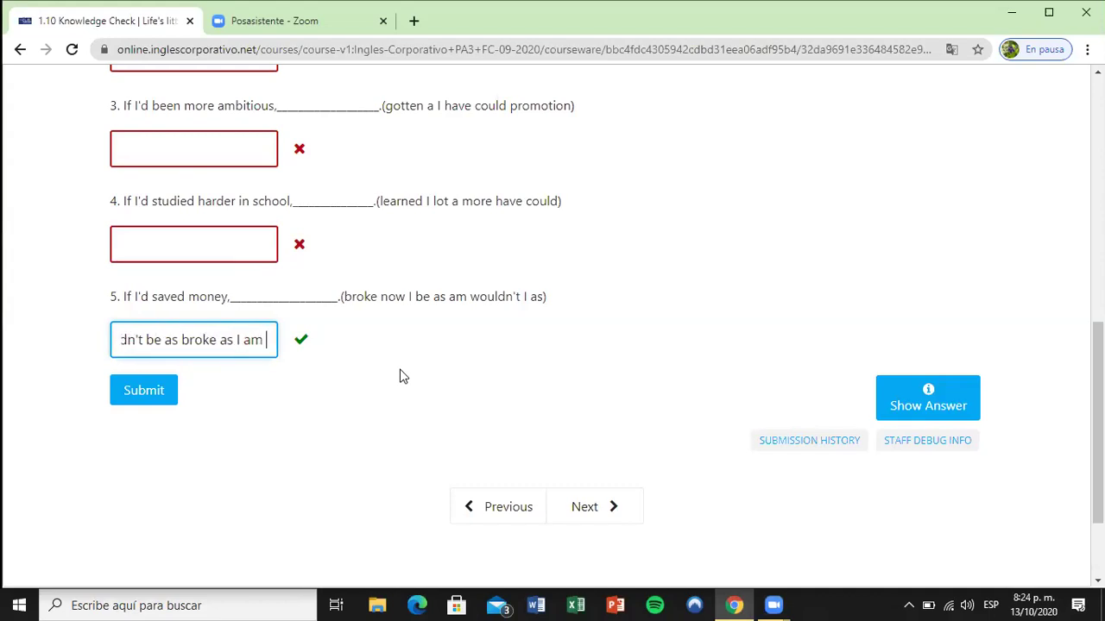
{"action": "type", "text": "now"}
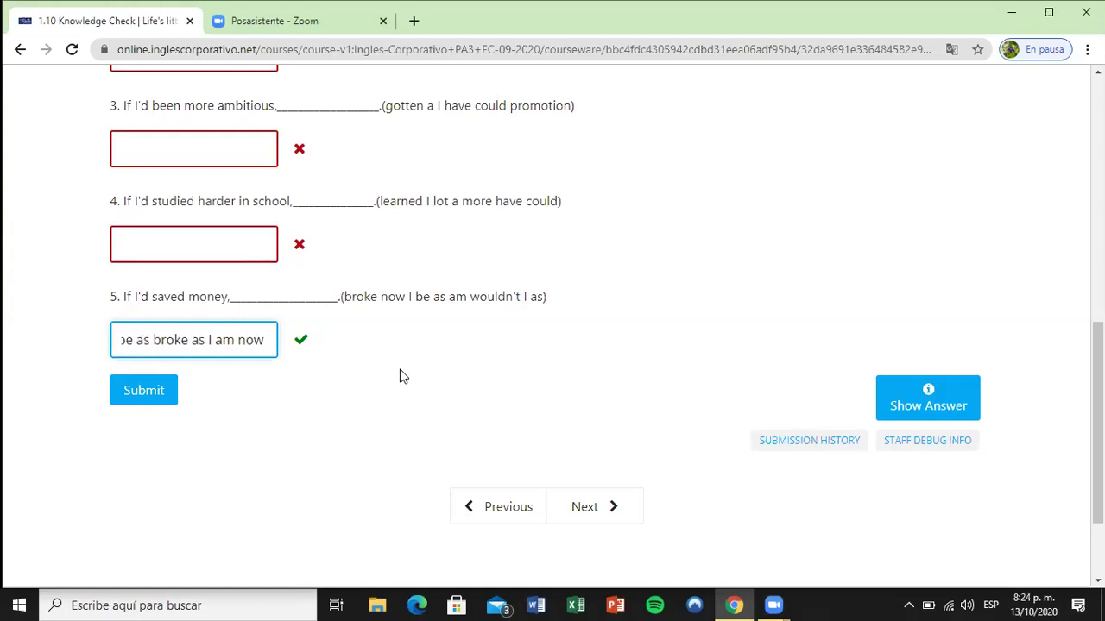
{"action": "key", "text": "Left"}
{"action": "key", "text": "Left"}
{"action": "key", "text": "Left"}
{"action": "key", "text": "Left"}
{"action": "key", "text": "Left"}
{"action": "key", "text": "Left"}
{"action": "key", "text": "Left"}
{"action": "key", "text": "Left"}
{"action": "key", "text": "Left"}
{"action": "key", "text": "Left"}
{"action": "key", "text": "Left"}
{"action": "key", "text": "Left"}
{"action": "key", "text": "Left"}
{"action": "key", "text": "Left"}
{"action": "key", "text": "Left"}
{"action": "key", "text": "Left"}
{"action": "key", "text": "Left"}
{"action": "key", "text": "Left"}
{"action": "key", "text": "Left"}
{"action": "key", "text": "Left"}
{"action": "key", "text": "Left"}
{"action": "key", "text": "Left"}
{"action": "key", "text": "Left"}
{"action": "key", "text": "Left"}
{"action": "key", "text": "Left"}
{"action": "key", "text": "Left"}
{"action": "key", "text": "Left"}
{"action": "key", "text": "Left"}
{"action": "key", "text": "Left"}
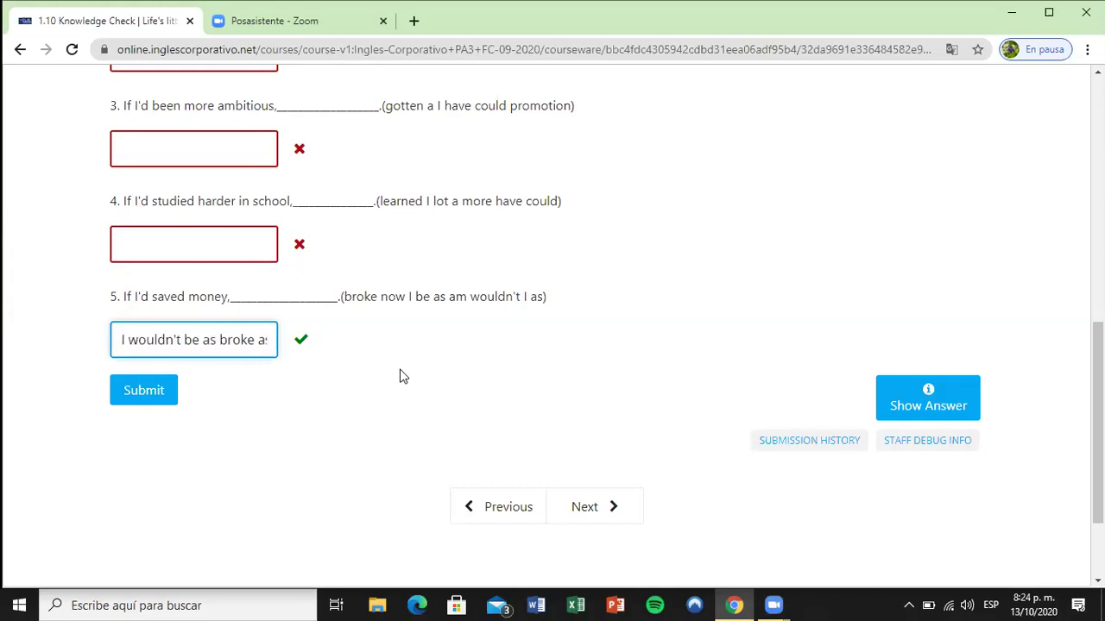
{"action": "key", "text": "Right"}
{"action": "key", "text": "Right"}
{"action": "key", "text": "Right"}
{"action": "key", "text": "Right"}
{"action": "key", "text": "Right"}
{"action": "key", "text": "Right"}
{"action": "key", "text": "Right"}
{"action": "key", "text": "Right"}
{"action": "key", "text": "Right"}
{"action": "key", "text": "Right"}
{"action": "key", "text": "Right"}
{"action": "key", "text": "Right"}
{"action": "key", "text": "Right"}
{"action": "key", "text": "Right"}
{"action": "key", "text": "Right"}
{"action": "key", "text": "Right"}
{"action": "key", "text": "Right"}
{"action": "key", "text": "Right"}
{"action": "key", "text": "Right"}
{"action": "key", "text": "Right"}
{"action": "key", "text": "Right"}
{"action": "key", "text": "Right"}
{"action": "key", "text": "Right"}
{"action": "key", "text": "Right"}
{"action": "key", "text": "Right"}
{"action": "key", "text": "Right"}
{"action": "key", "text": "Right"}
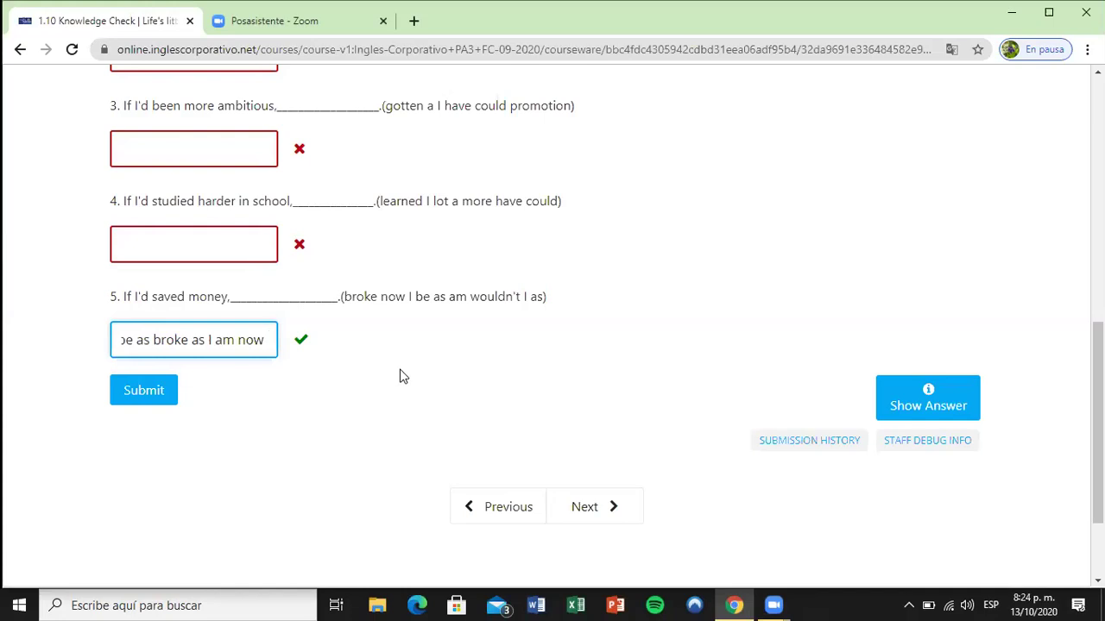
{"action": "key", "text": "Left"}
{"action": "key", "text": "Left"}
{"action": "key", "text": "Left"}
{"action": "key", "text": "Left"}
{"action": "key", "text": "Left"}
{"action": "key", "text": "Left"}
{"action": "key", "text": "Left"}
{"action": "key", "text": "Left"}
{"action": "key", "text": "Left"}
{"action": "key", "text": "Left"}
{"action": "key", "text": "Left"}
{"action": "key", "text": "Left"}
{"action": "key", "text": "Left"}
{"action": "key", "text": "Left"}
{"action": "key", "text": "Left"}
{"action": "key", "text": "Left"}
{"action": "key", "text": "Left"}
{"action": "key", "text": "Left"}
{"action": "key", "text": "Left"}
{"action": "key", "text": "Left"}
{"action": "key", "text": "Left"}
{"action": "key", "text": "Left"}
{"action": "key", "text": "Left"}
{"action": "key", "text": "Left"}
{"action": "key", "text": "Left"}
{"action": "key", "text": "Left"}
{"action": "key", "text": "Left"}
{"action": "key", "text": "Left"}
{"action": "key", "text": "Left"}
{"action": "key", "text": "Left"}
{"action": "key", "text": "Left"}
{"action": "key", "text": "Left"}
{"action": "key", "text": "Left"}
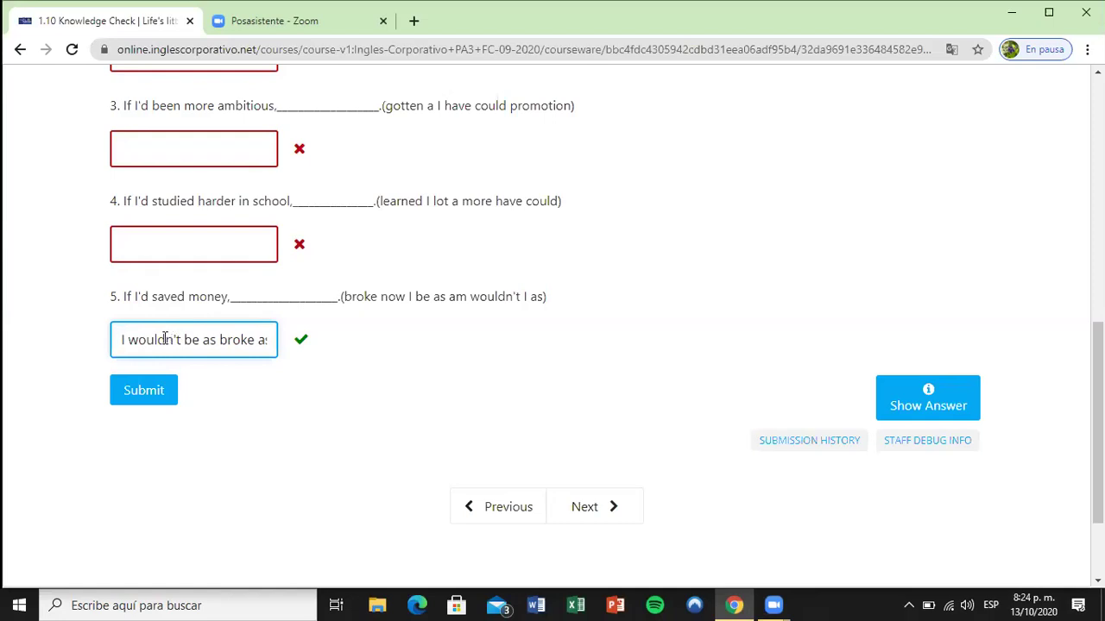
{"action": "left_click_drag", "start_coordinate": [165, 339], "coordinate": [180, 337]}
{"action": "key", "text": "Right"}
{"action": "key", "text": "Right"}
{"action": "key", "text": "Right"}
{"action": "key", "text": "Right"}
{"action": "key", "text": "Right"}
{"action": "key", "text": "Right"}
{"action": "key", "text": "Right"}
{"action": "key", "text": "Right"}
{"action": "key", "text": "Right"}
{"action": "key", "text": "Right"}
{"action": "key", "text": "Right"}
{"action": "key", "text": "Right"}
{"action": "key", "text": "Right"}
{"action": "key", "text": "Right"}
{"action": "key", "text": "Right"}
{"action": "key", "text": "Right"}
{"action": "key", "text": "Right"}
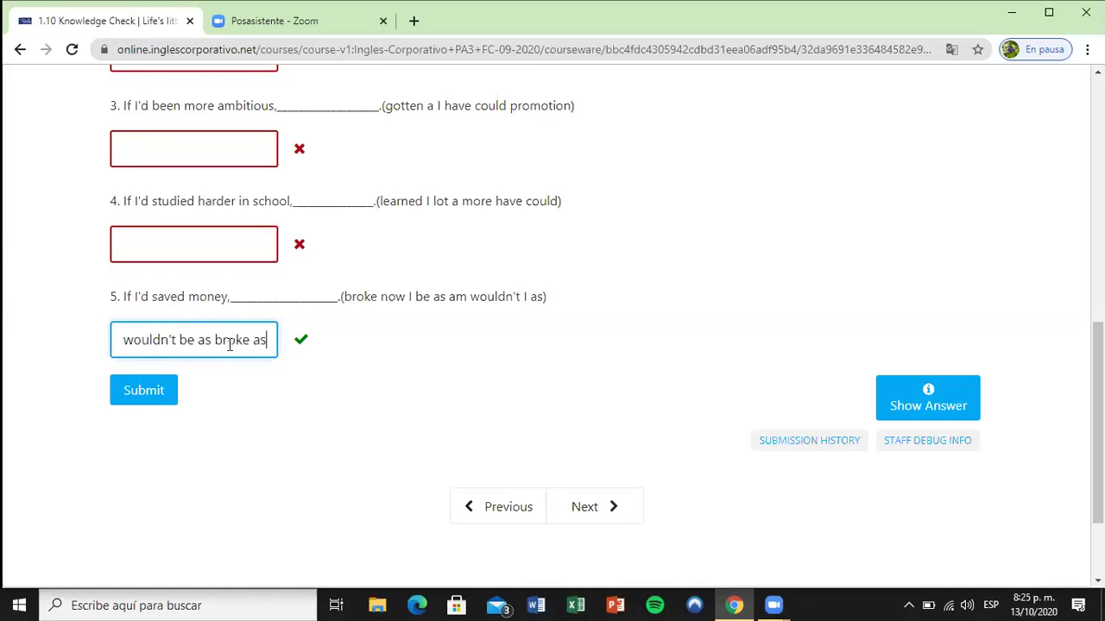
{"action": "type", "text": "I a"}
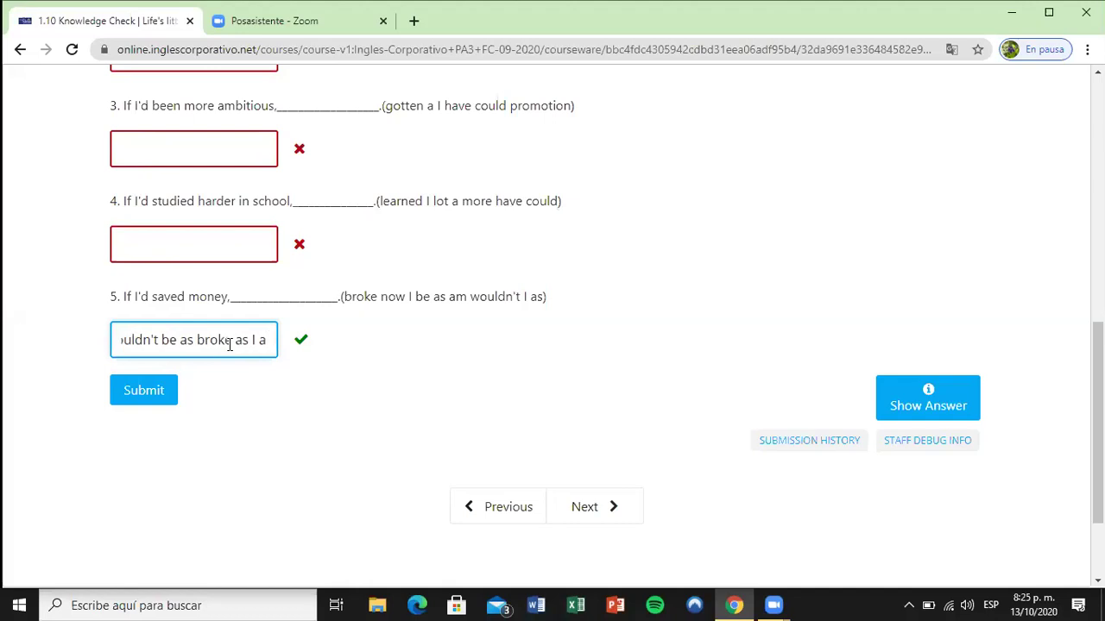
{"action": "type", "text": "m"}
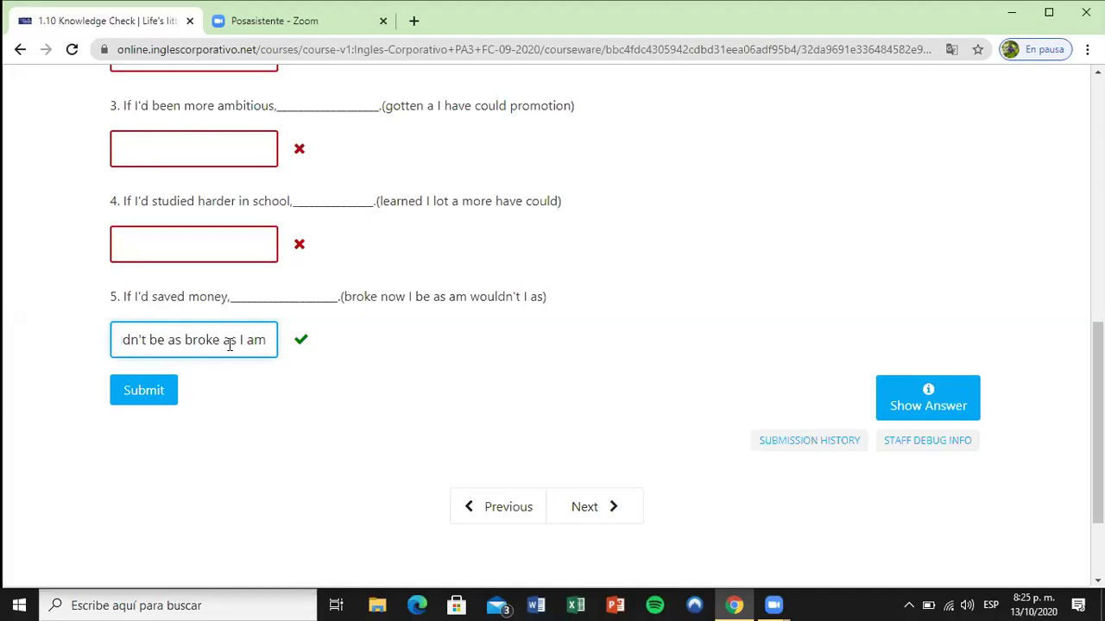
{"action": "type", "text": " now"}
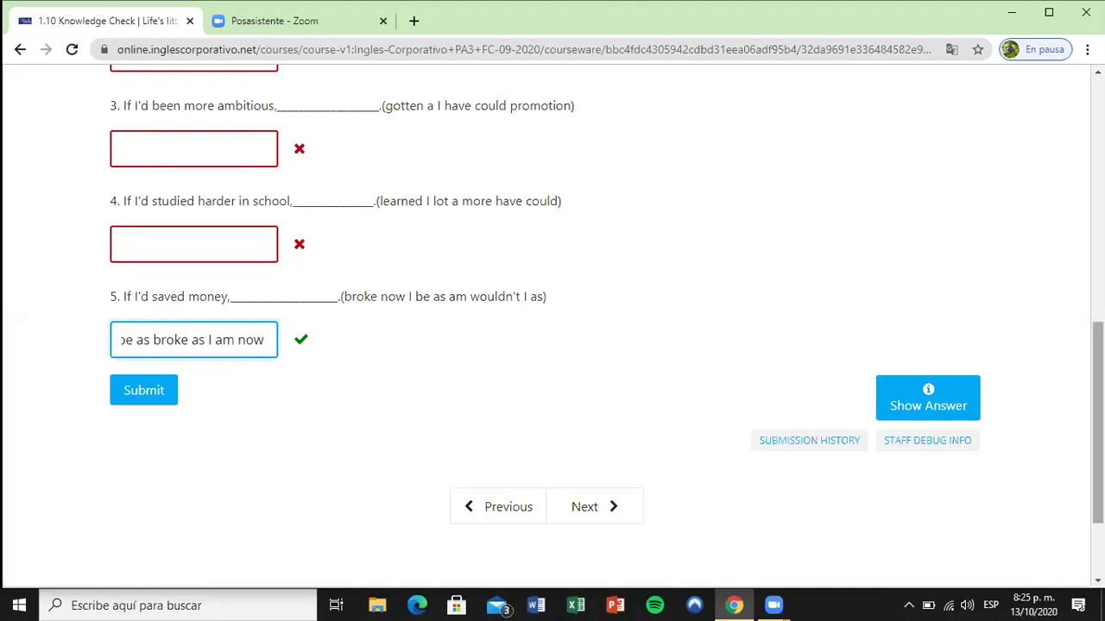
Step: Answer question 4 with "I could have learned a lot more" and submit the knowledge check
{"action": "scroll", "coordinate": [492, 365], "scroll_direction": "up", "scroll_amount": 1}
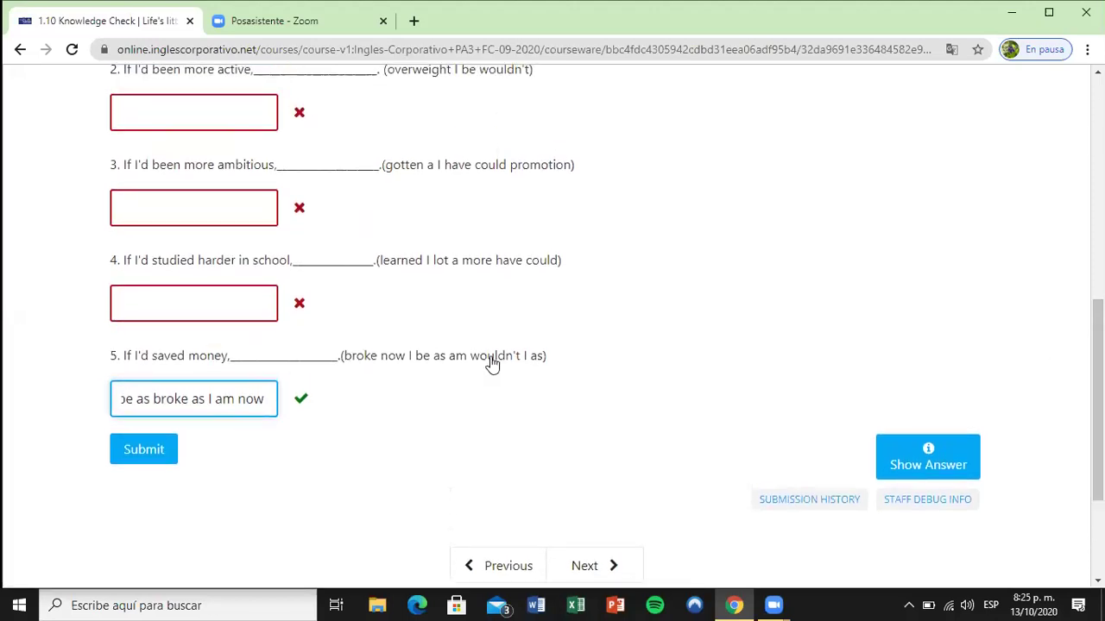
{"action": "left_click", "coordinate": [211, 296]}
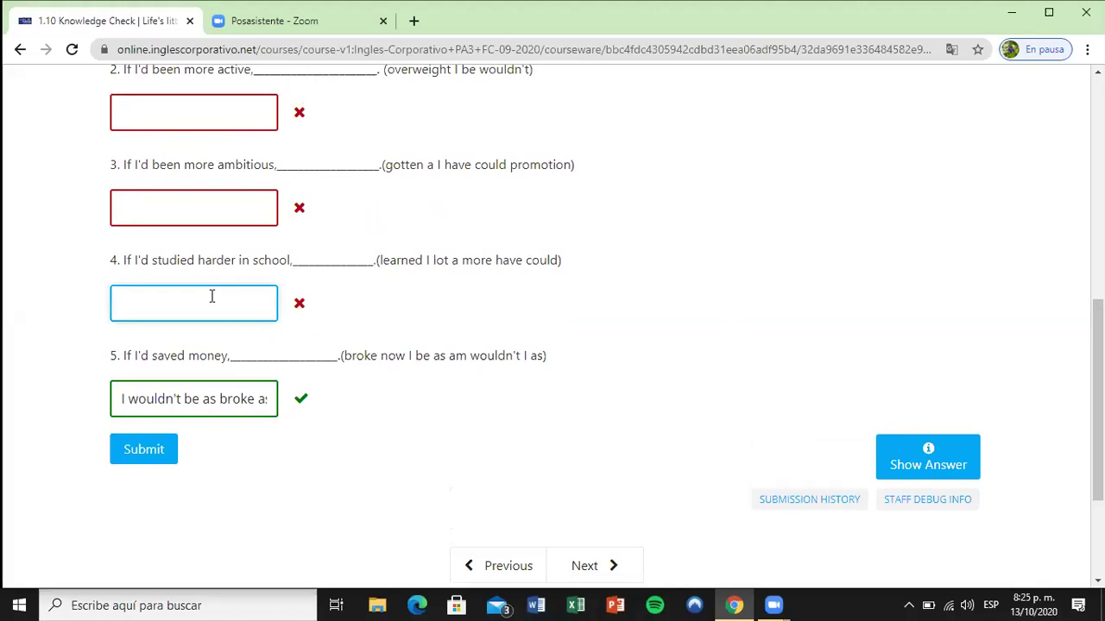
{"action": "type", "text": "I cou"}
{"action": "type", "text": "ld have"}
{"action": "type", "text": " learned "}
{"action": "type", "text": "a lo"}
{"action": "type", "text": "t"}
{"action": "type", "text": " more"}
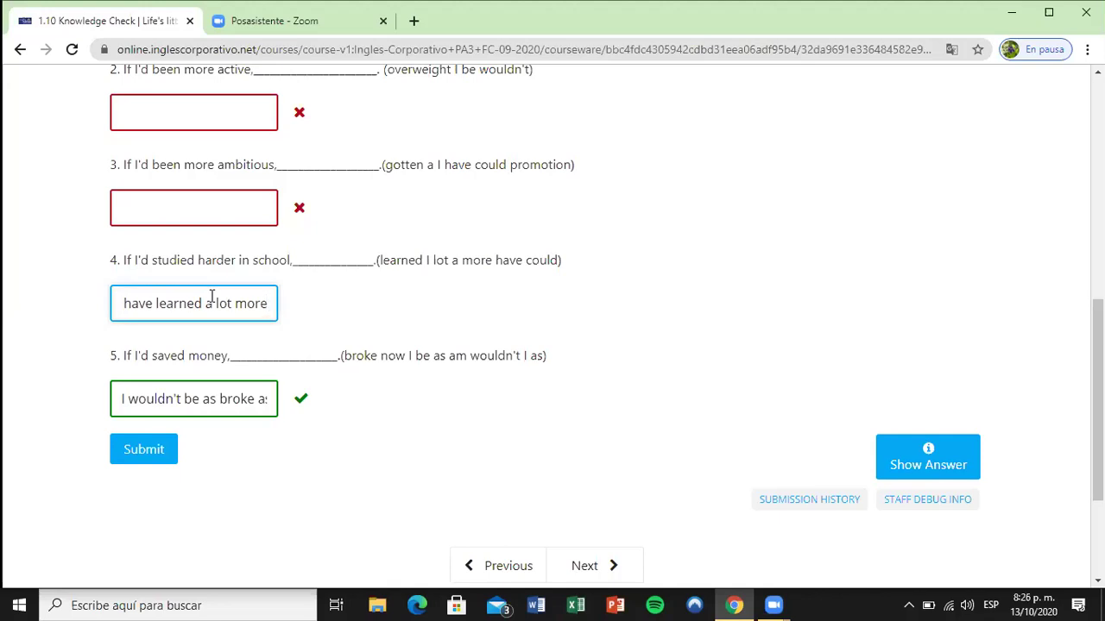
{"action": "left_click", "coordinate": [146, 442]}
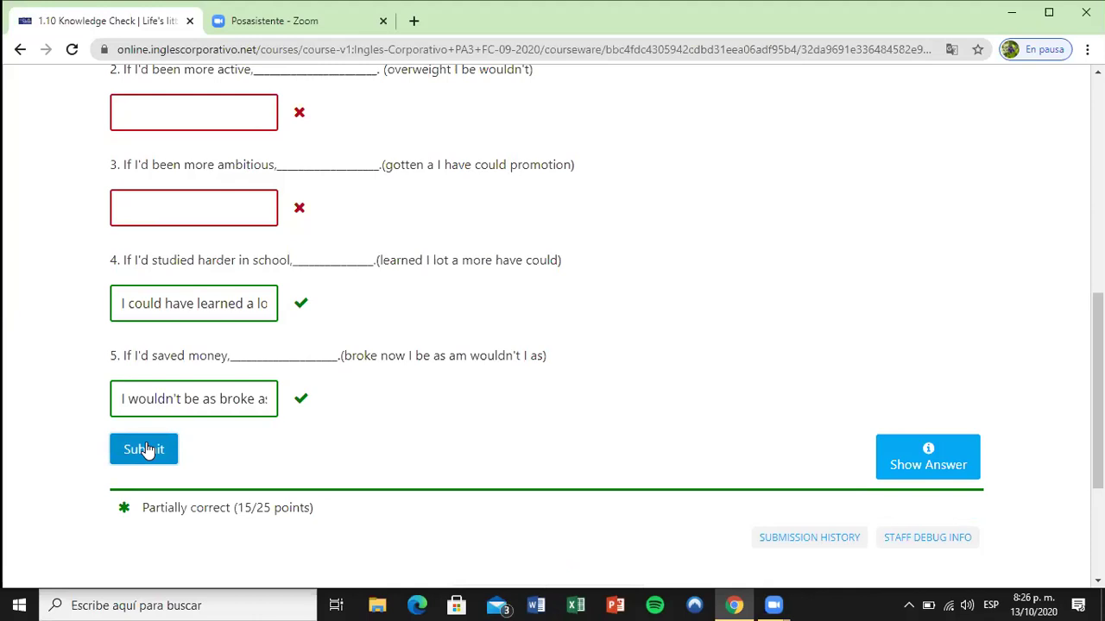
Step: Review the final words of the submitted answer to question 4
{"action": "left_click", "coordinate": [246, 302]}
{"action": "key", "text": "Right"}
{"action": "key", "text": "Right"}
{"action": "key", "text": "Right"}
{"action": "key", "text": "Right"}
{"action": "key", "text": "Right"}
{"action": "key", "text": "Right"}
{"action": "key", "text": "Right"}
{"action": "key", "text": "Right"}
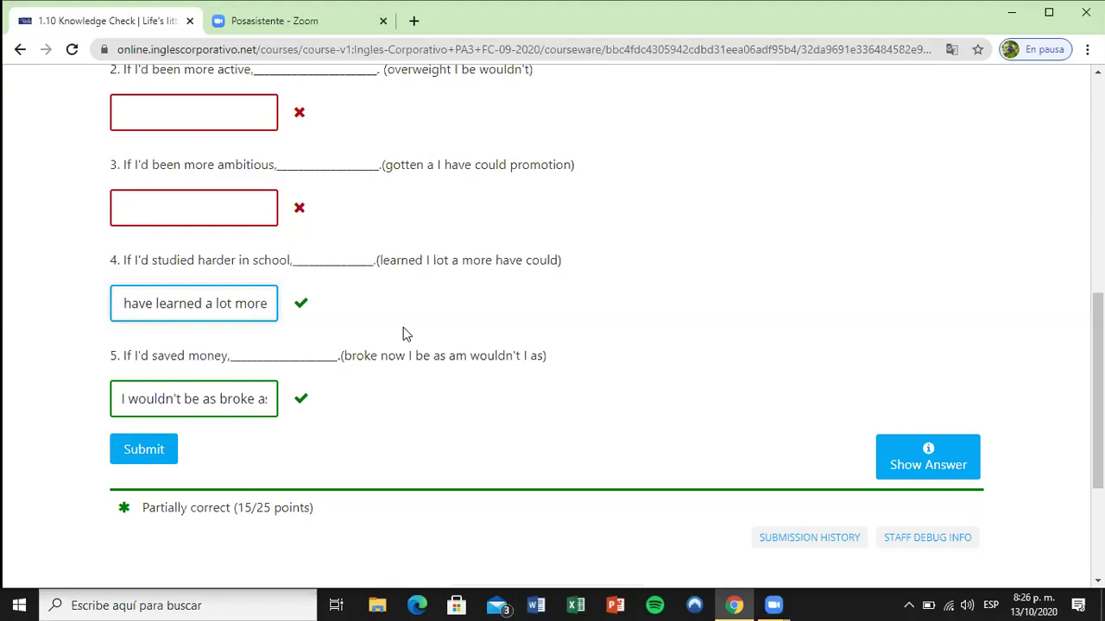
Step: Review the submitted answer to question 4 from its final words back to its opening words
{"action": "key", "text": "Left"}
{"action": "key", "text": "Left"}
{"action": "key", "text": "Left"}
{"action": "key", "text": "Left"}
{"action": "key", "text": "Left"}
{"action": "key", "text": "Left"}
{"action": "key", "text": "Left"}
{"action": "key", "text": "Left"}
{"action": "key", "text": "Left"}
{"action": "key", "text": "Left"}
{"action": "key", "text": "Left"}
{"action": "key", "text": "Left"}
{"action": "key", "text": "Left"}
{"action": "key", "text": "Left"}
{"action": "key", "text": "Left"}
{"action": "key", "text": "Left"}
{"action": "key", "text": "Left"}
{"action": "key", "text": "Left"}
{"action": "key", "text": "Left"}
{"action": "key", "text": "Left"}
{"action": "type", "text": "I could"}
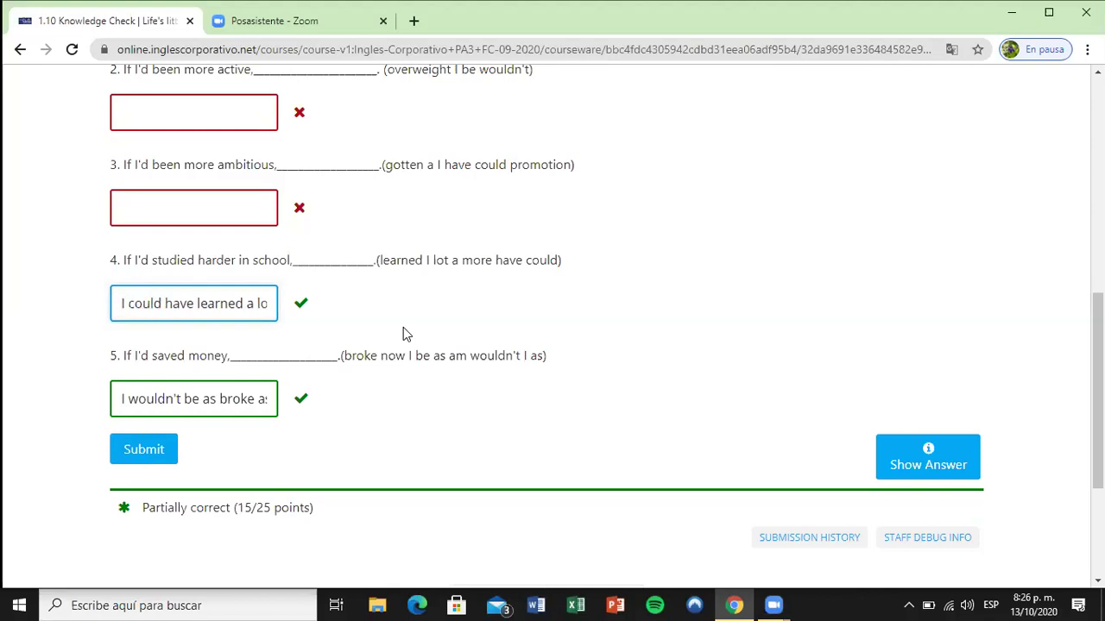
Step: Read through the answer to question 4 from its beginning to its last word
{"action": "key", "text": "Right"}
{"action": "key", "text": "Right"}
{"action": "key", "text": "Right"}
{"action": "key", "text": "Right"}
{"action": "key", "text": "Right"}
{"action": "key", "text": "Right"}
{"action": "key", "text": "Right"}
{"action": "key", "text": "Right"}
{"action": "key", "text": "Right"}
{"action": "key", "text": "Right"}
{"action": "key", "text": "Right"}
{"action": "key", "text": "Right"}
{"action": "key", "text": "Right"}
{"action": "key", "text": "Right"}
{"action": "key", "text": "Right"}
{"action": "key", "text": "Right"}
{"action": "key", "text": "Right"}
{"action": "key", "text": "Right"}
{"action": "key", "text": "Right"}
{"action": "key", "text": "Right"}
{"action": "key", "text": "Right"}
{"action": "key", "text": "Right"}
{"action": "key", "text": "Right"}
{"action": "key", "text": "Right"}
{"action": "key", "text": "Right"}
{"action": "key", "text": "Right"}
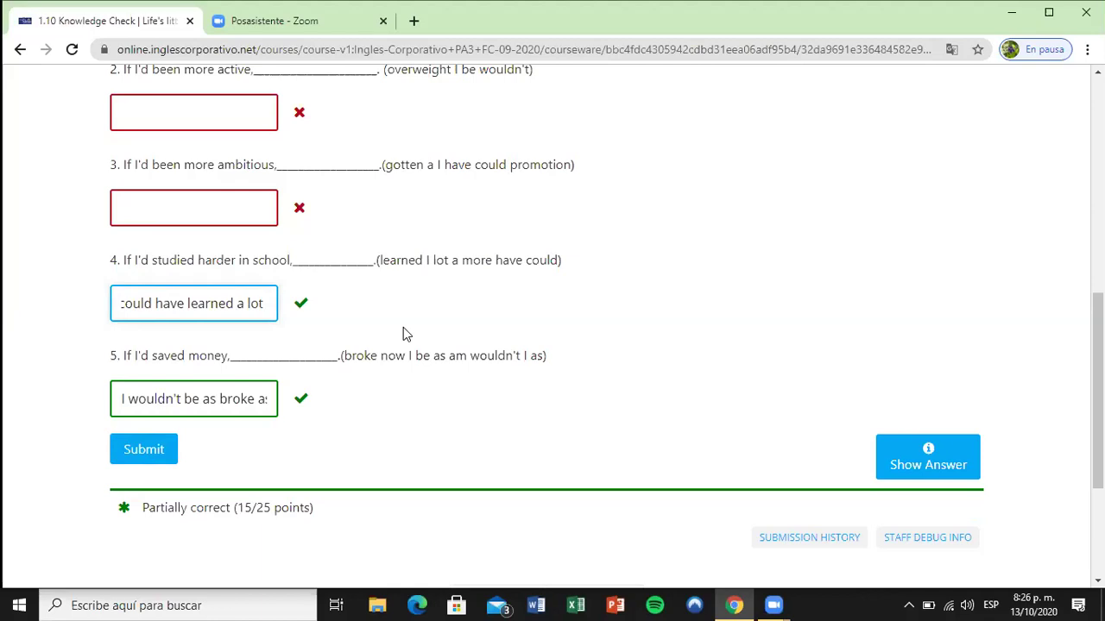
{"action": "type", "text": "more"}
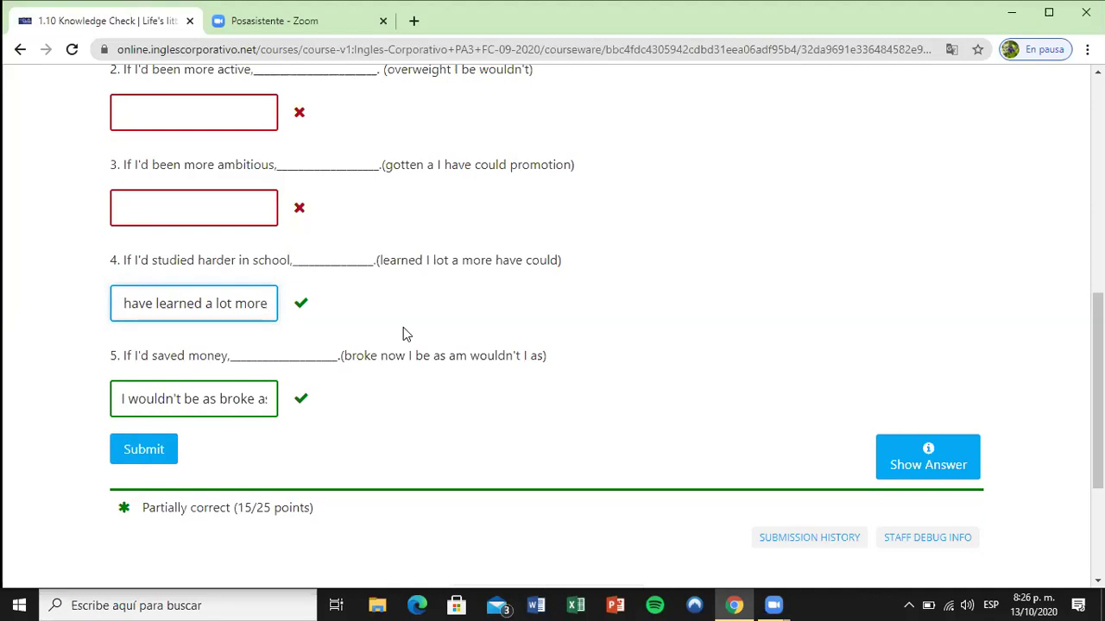
Step: Go back to the start of the question 4 answer and reread its opening words
{"action": "key", "text": "Left"}
{"action": "key", "text": "Left"}
{"action": "key", "text": "Left"}
{"action": "key", "text": "Left"}
{"action": "key", "text": "Left"}
{"action": "key", "text": "Left"}
{"action": "key", "text": "Left"}
{"action": "key", "text": "Left"}
{"action": "key", "text": "Left"}
{"action": "key", "text": "Left"}
{"action": "key", "text": "Left"}
{"action": "key", "text": "Left"}
{"action": "key", "text": "Left"}
{"action": "key", "text": "Left"}
{"action": "key", "text": "Left"}
{"action": "key", "text": "Left"}
{"action": "key", "text": "Left"}
{"action": "key", "text": "Left"}
{"action": "key", "text": "Left"}
{"action": "key", "text": "Left"}
{"action": "key", "text": "Left"}
{"action": "key", "text": "Left"}
{"action": "key", "text": "Left"}
{"action": "key", "text": "Left"}
{"action": "key", "text": "Left"}
{"action": "key", "text": "Left"}
{"action": "key", "text": "Left"}
{"action": "key", "text": "Left"}
{"action": "key", "text": "Left"}
{"action": "key", "text": "Left"}
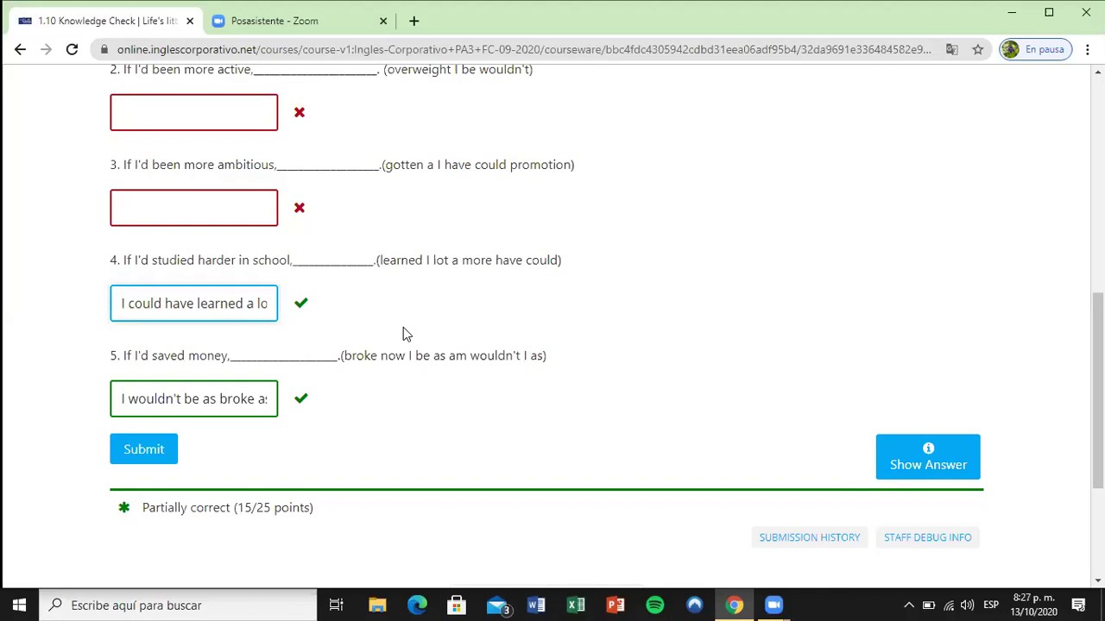